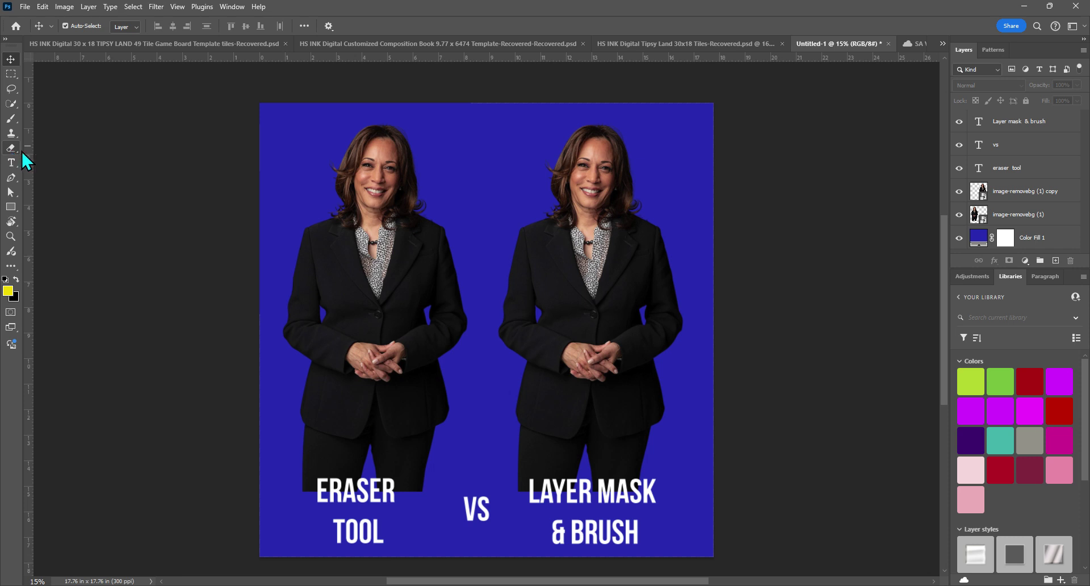
Rasterize the left portrait's layer, image-removebg (1), and make the Eraser tool active.
{"action": "left_click", "coordinate": [1014, 214]}
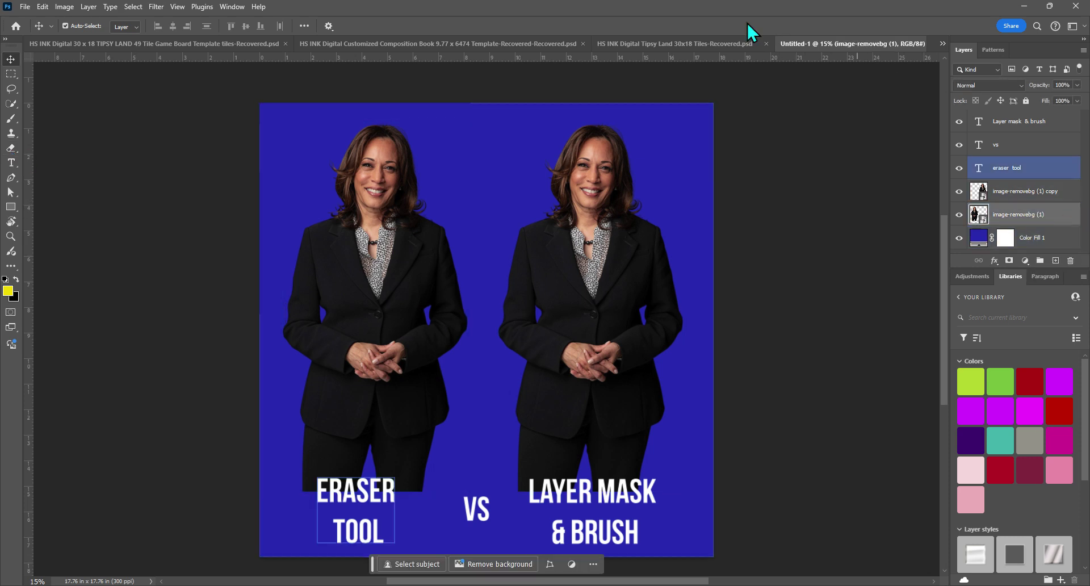
{"action": "left_click", "coordinate": [10, 147]}
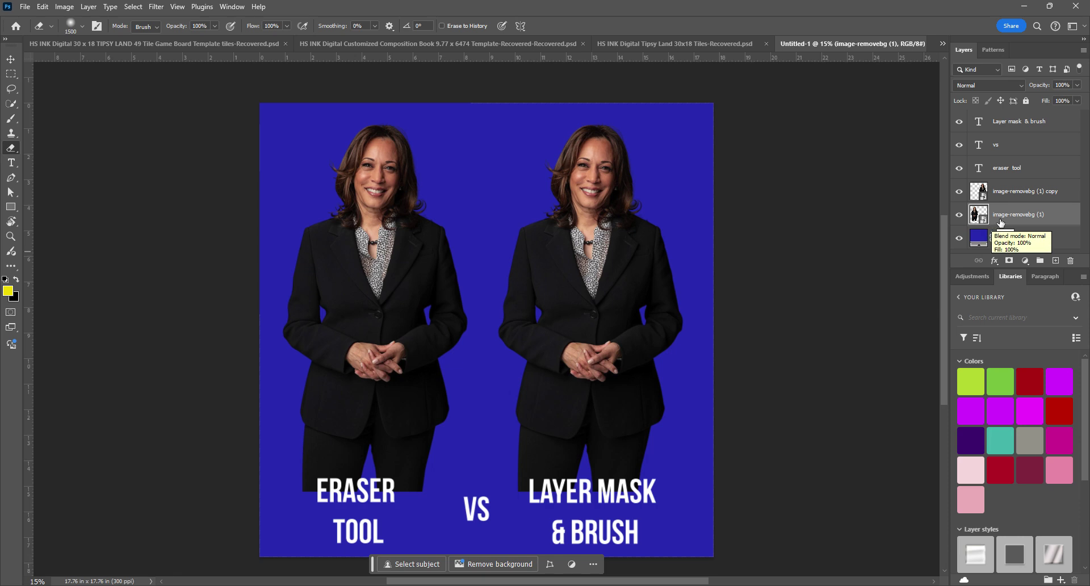
{"action": "right_click", "coordinate": [1003, 224]}
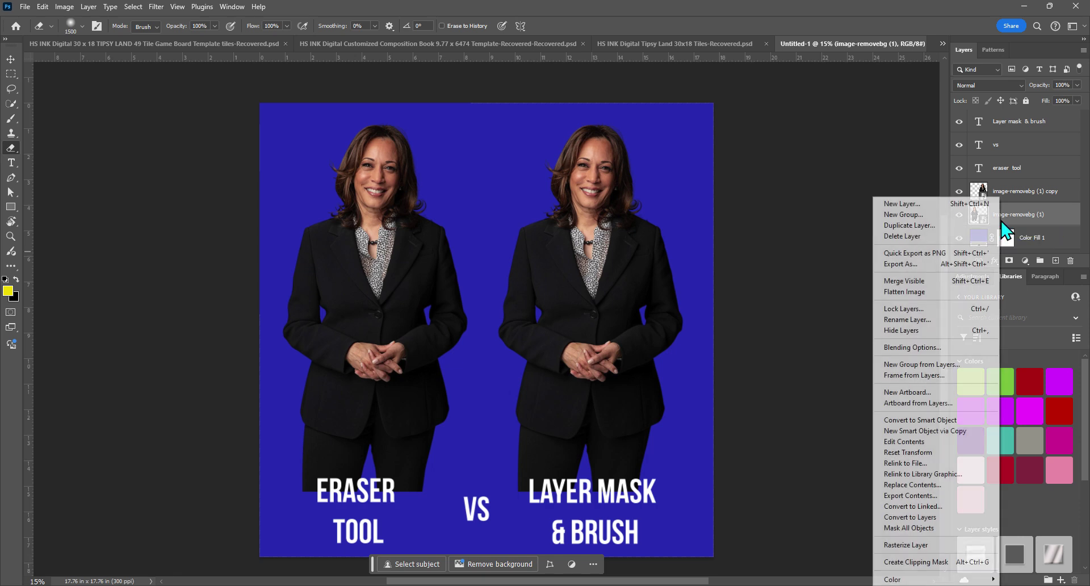
{"action": "left_click", "coordinate": [906, 546]}
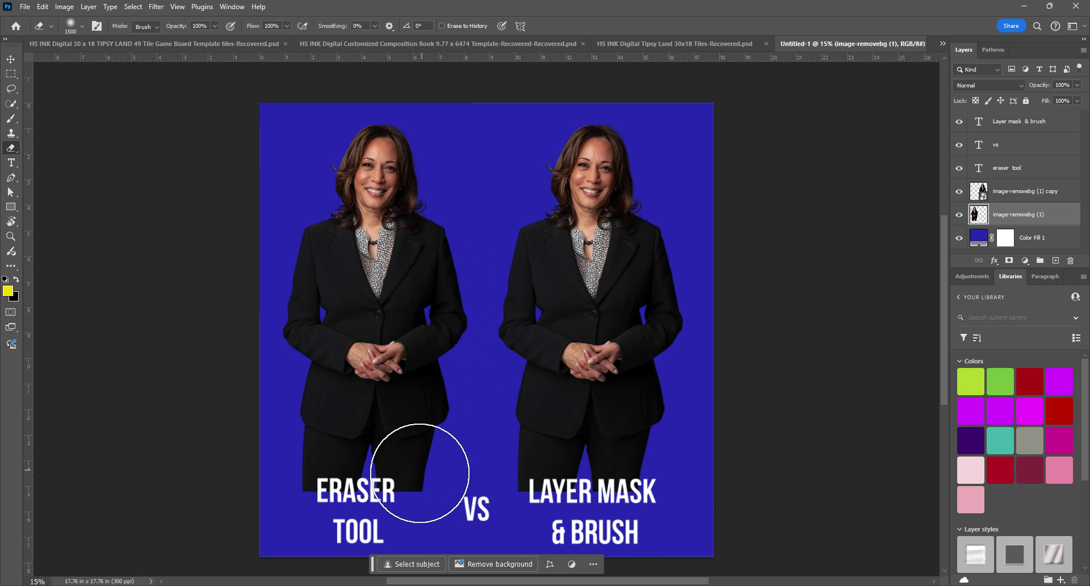
Erase the left portrait's lower body up to just below the hands with a 1500 px Soft Round eraser at 0% hardness.
{"action": "left_click", "coordinate": [83, 27]}
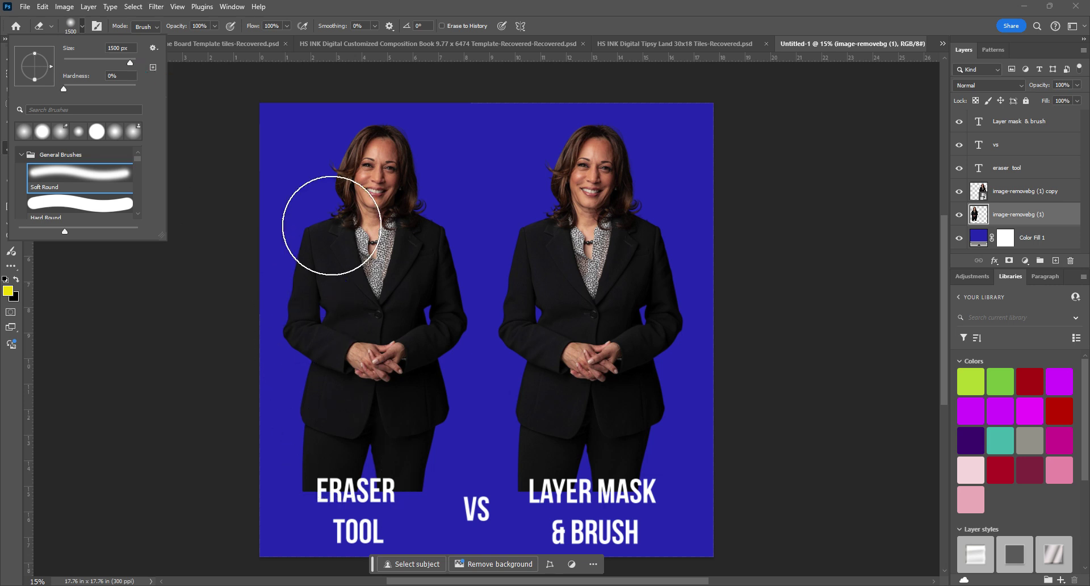
{"action": "scroll", "coordinate": [390, 417], "scroll_direction": "down", "scroll_amount": 1}
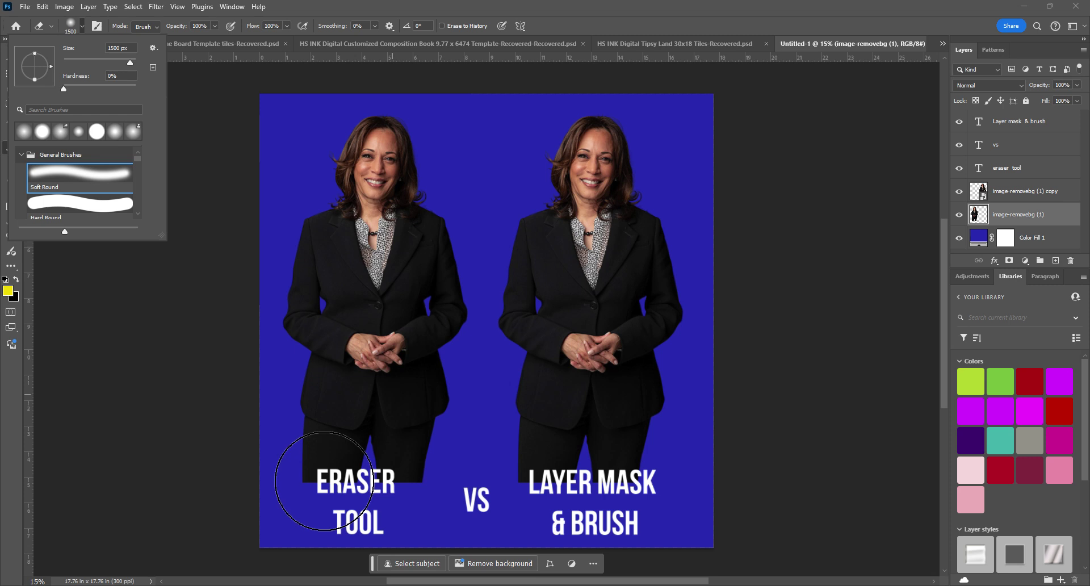
{"action": "left_click", "coordinate": [311, 479]}
{"action": "mouse_move", "coordinate": [311, 480]}
{"action": "left_mouse_down"}
{"action": "mouse_move", "coordinate": [468, 483]}
{"action": "mouse_move", "coordinate": [313, 478]}
{"action": "mouse_move", "coordinate": [435, 454]}
{"action": "mouse_move", "coordinate": [298, 444]}
{"action": "mouse_move", "coordinate": [490, 407]}
{"action": "mouse_move", "coordinate": [288, 405]}
{"action": "mouse_move", "coordinate": [399, 396]}
{"action": "mouse_move", "coordinate": [291, 390]}
{"action": "mouse_move", "coordinate": [421, 380]}
{"action": "left_mouse_up"}
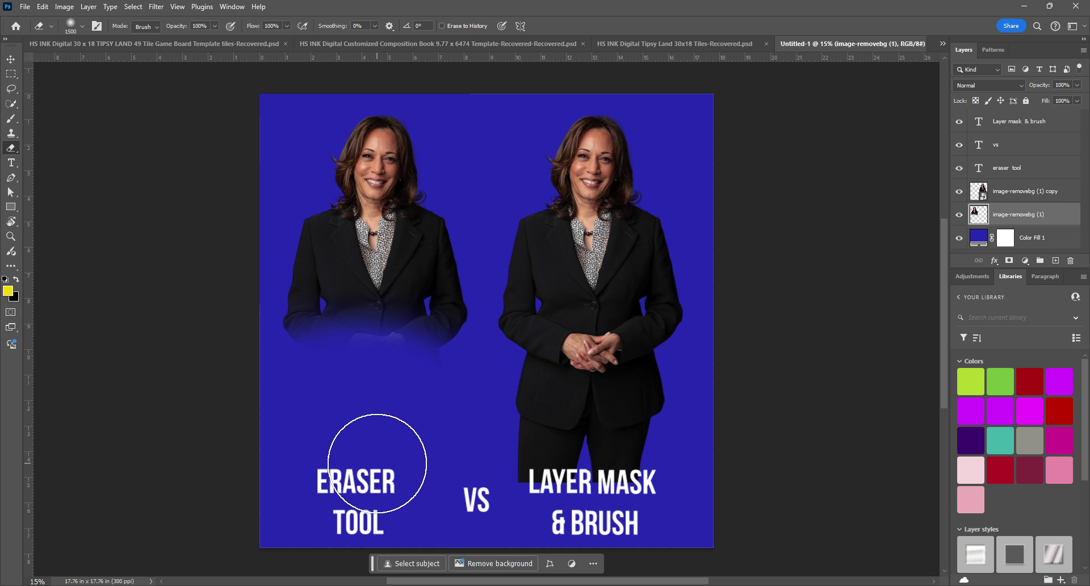
{"action": "key", "text": "ctrl+z"}
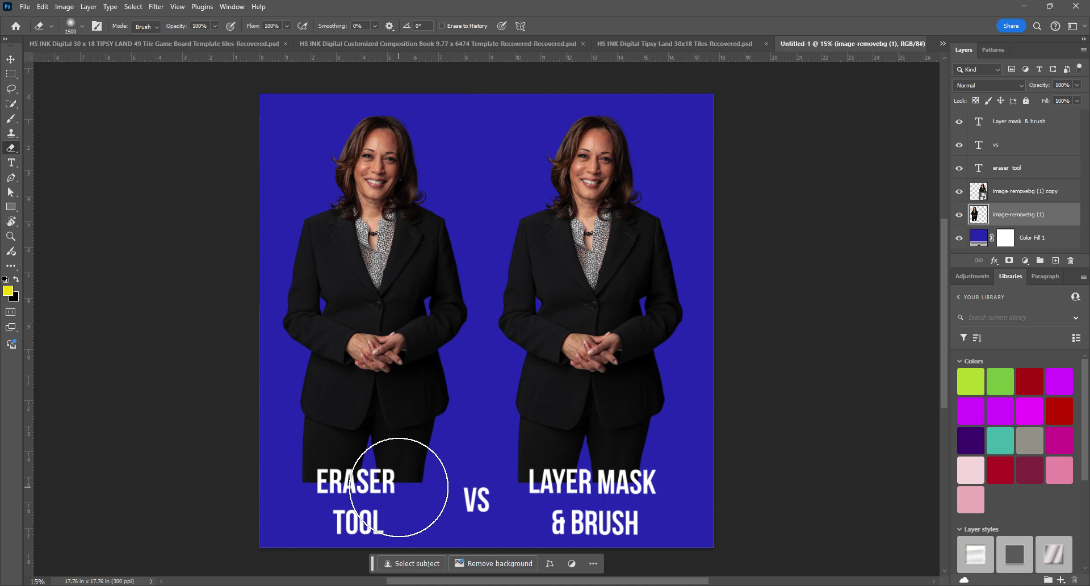
{"action": "mouse_move", "coordinate": [438, 478]}
{"action": "left_mouse_down"}
{"action": "mouse_move", "coordinate": [352, 478]}
{"action": "mouse_move", "coordinate": [476, 449]}
{"action": "mouse_move", "coordinate": [273, 450]}
{"action": "left_mouse_up"}
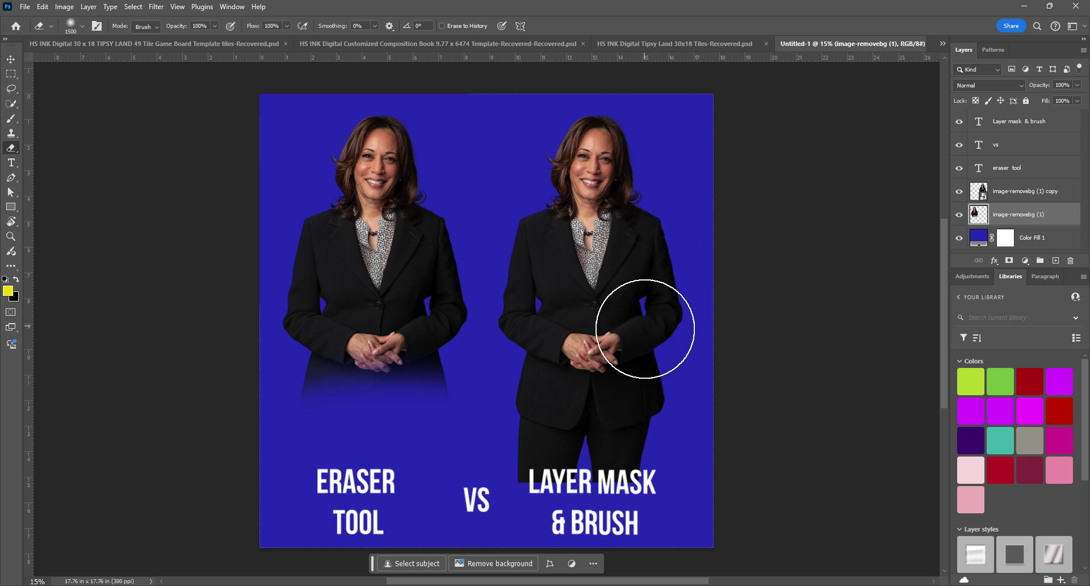
Add a layer mask to the right portrait's layer, image-removebg (1) copy, and make the mask active for editing.
{"action": "left_click", "coordinate": [1037, 198]}
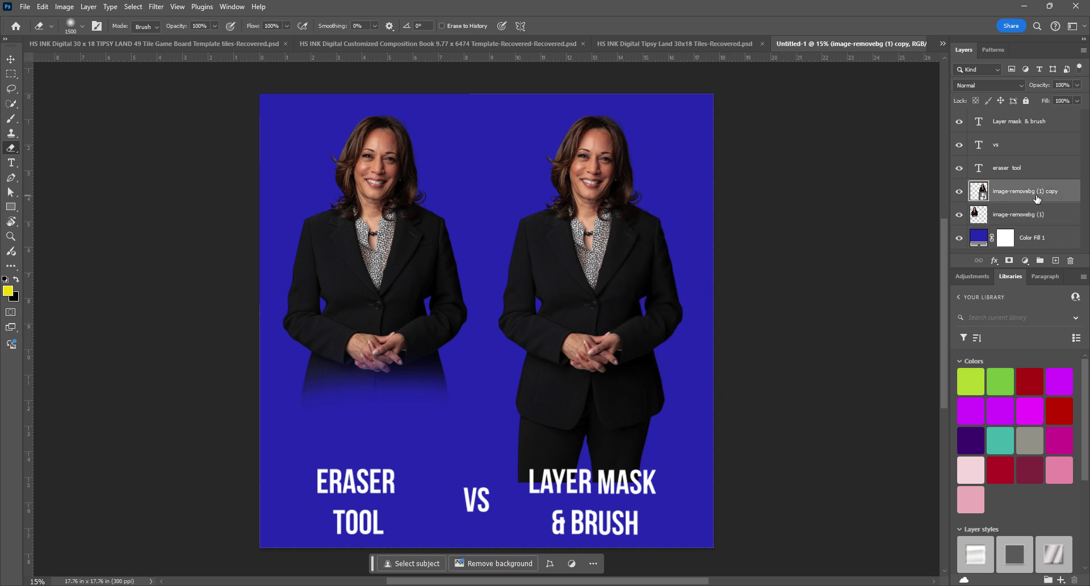
{"action": "left_click", "coordinate": [1011, 261]}
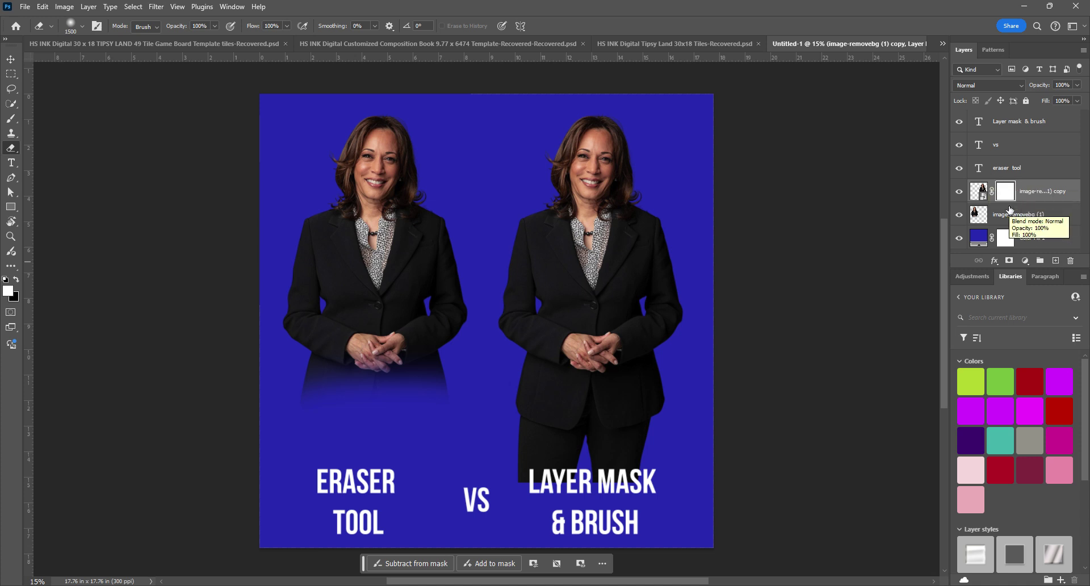
{"action": "left_click", "coordinate": [981, 193]}
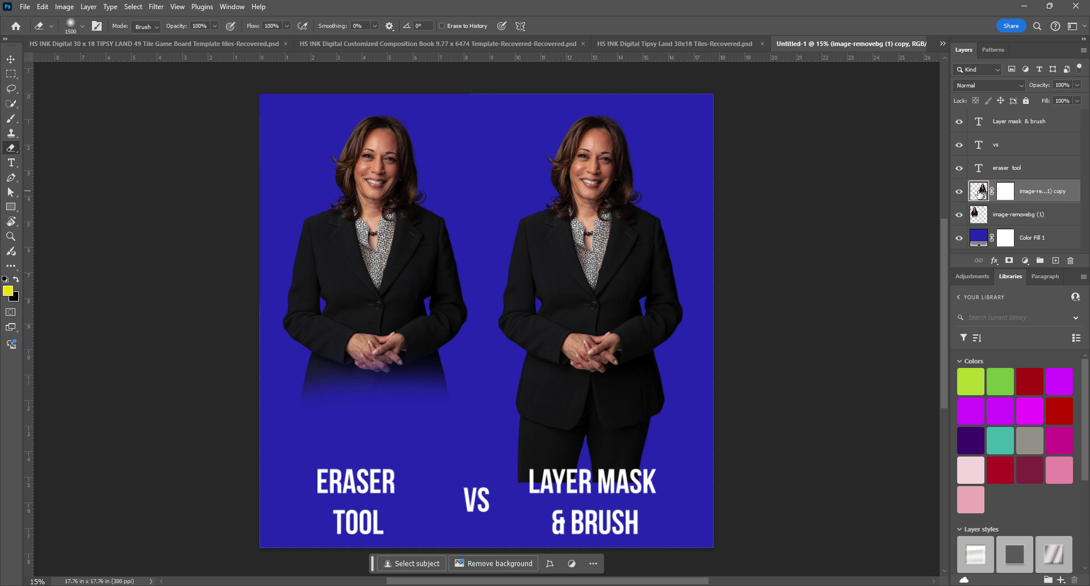
{"action": "left_click", "coordinate": [1015, 197]}
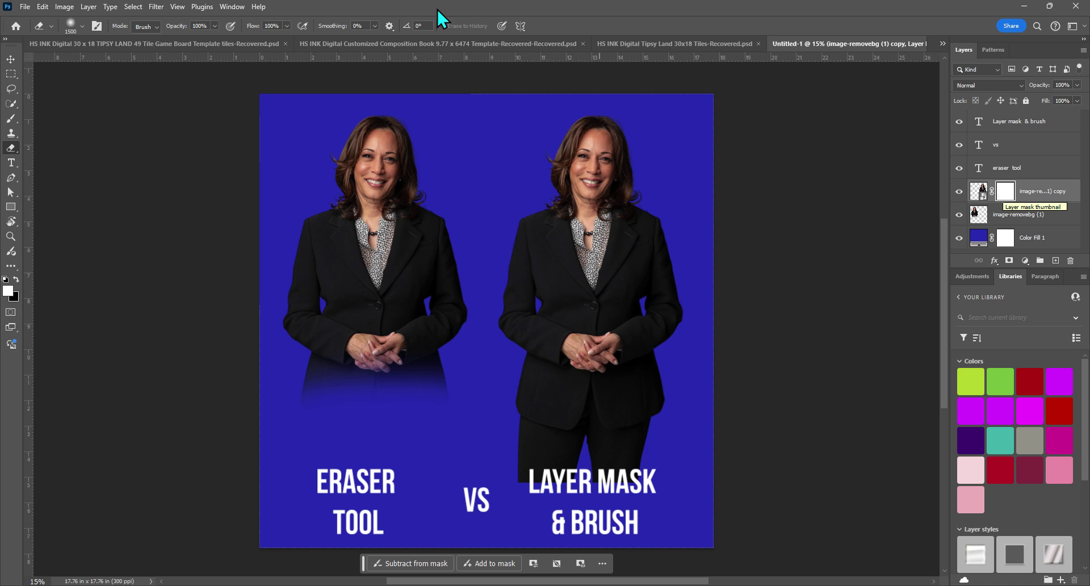
Hide the right portrait's lower body by painting black on its mask with a 1500 px Soft Round brush.
{"action": "left_click", "coordinate": [12, 120]}
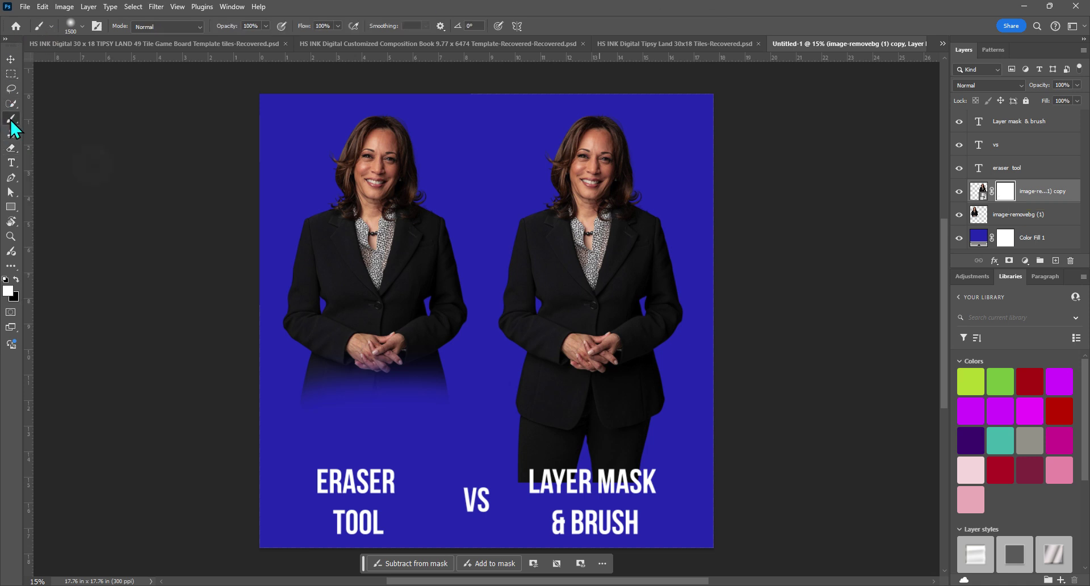
{"action": "left_click", "coordinate": [83, 25]}
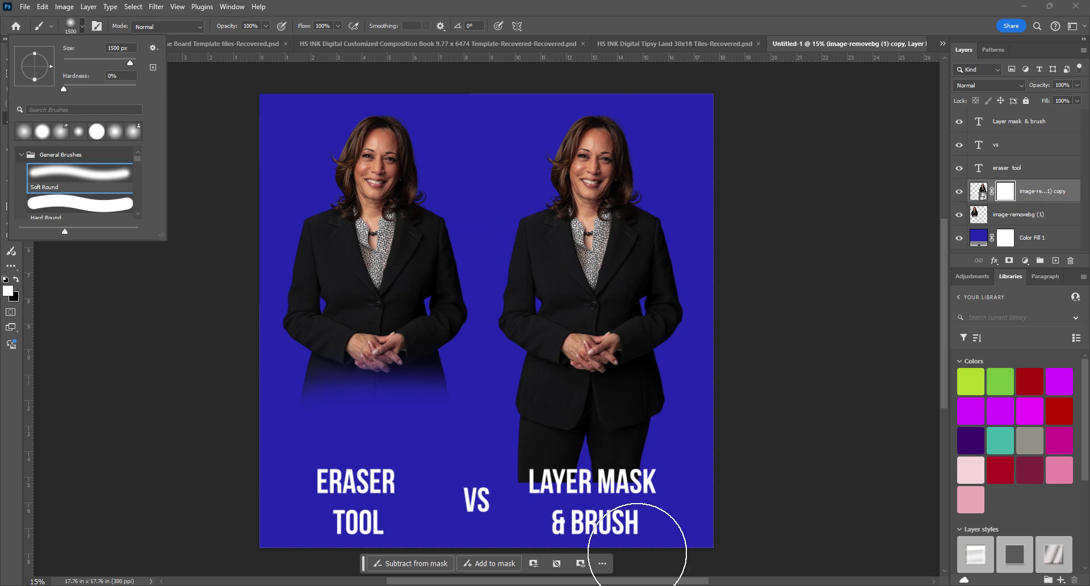
{"action": "left_click", "coordinate": [559, 516]}
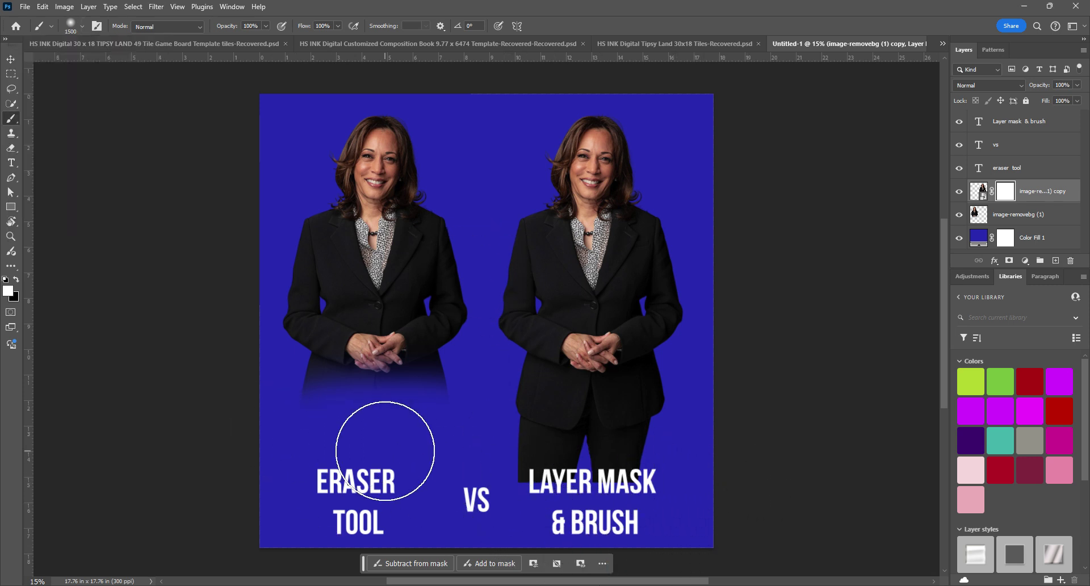
{"action": "left_click", "coordinate": [17, 280]}
{"action": "mouse_move", "coordinate": [638, 477]}
{"action": "left_mouse_down"}
{"action": "mouse_move", "coordinate": [464, 474]}
{"action": "mouse_move", "coordinate": [576, 473]}
{"action": "mouse_move", "coordinate": [715, 449]}
{"action": "mouse_move", "coordinate": [462, 434]}
{"action": "mouse_move", "coordinate": [736, 402]}
{"action": "mouse_move", "coordinate": [431, 418]}
{"action": "mouse_move", "coordinate": [730, 407]}
{"action": "mouse_move", "coordinate": [511, 441]}
{"action": "mouse_move", "coordinate": [711, 411]}
{"action": "mouse_move", "coordinate": [478, 395]}
{"action": "mouse_move", "coordinate": [677, 380]}
{"action": "mouse_move", "coordinate": [553, 373]}
{"action": "mouse_move", "coordinate": [590, 388]}
{"action": "mouse_move", "coordinate": [615, 419]}
{"action": "left_mouse_up"}
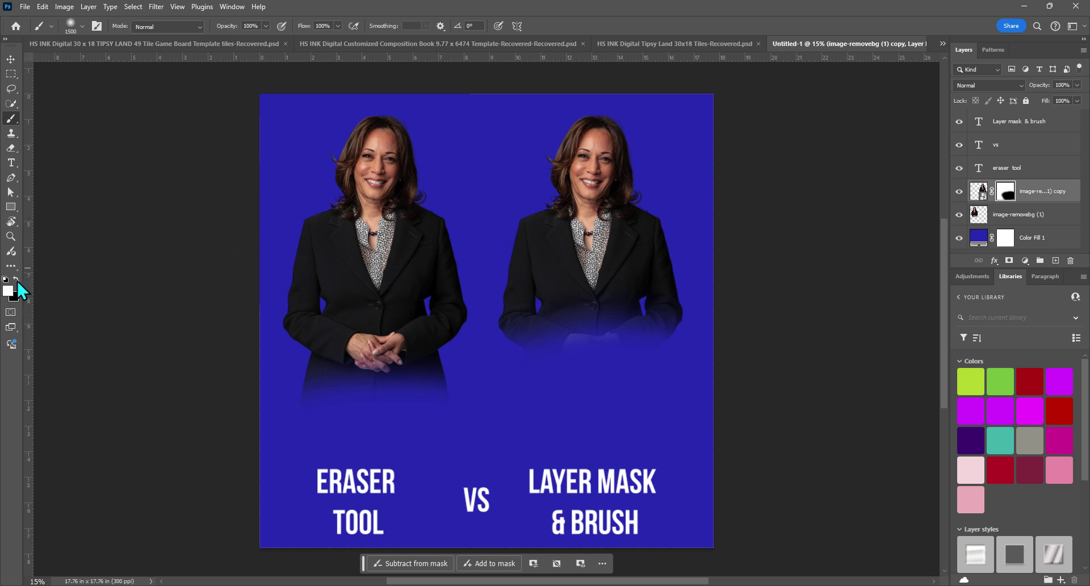
Paint white on the right portrait's mask to restore the body, and paint black to hide it up to the shoulders.
{"action": "mouse_move", "coordinate": [653, 305]}
{"action": "left_mouse_down"}
{"action": "mouse_move", "coordinate": [603, 297]}
{"action": "mouse_move", "coordinate": [541, 307]}
{"action": "mouse_move", "coordinate": [658, 304]}
{"action": "mouse_move", "coordinate": [529, 314]}
{"action": "mouse_move", "coordinate": [662, 309]}
{"action": "mouse_move", "coordinate": [529, 316]}
{"action": "mouse_move", "coordinate": [615, 320]}
{"action": "mouse_move", "coordinate": [548, 331]}
{"action": "mouse_move", "coordinate": [617, 345]}
{"action": "mouse_move", "coordinate": [537, 346]}
{"action": "mouse_move", "coordinate": [628, 354]}
{"action": "mouse_move", "coordinate": [557, 360]}
{"action": "mouse_move", "coordinate": [654, 379]}
{"action": "mouse_move", "coordinate": [540, 389]}
{"action": "mouse_move", "coordinate": [598, 397]}
{"action": "mouse_move", "coordinate": [535, 401]}
{"action": "left_mouse_up"}
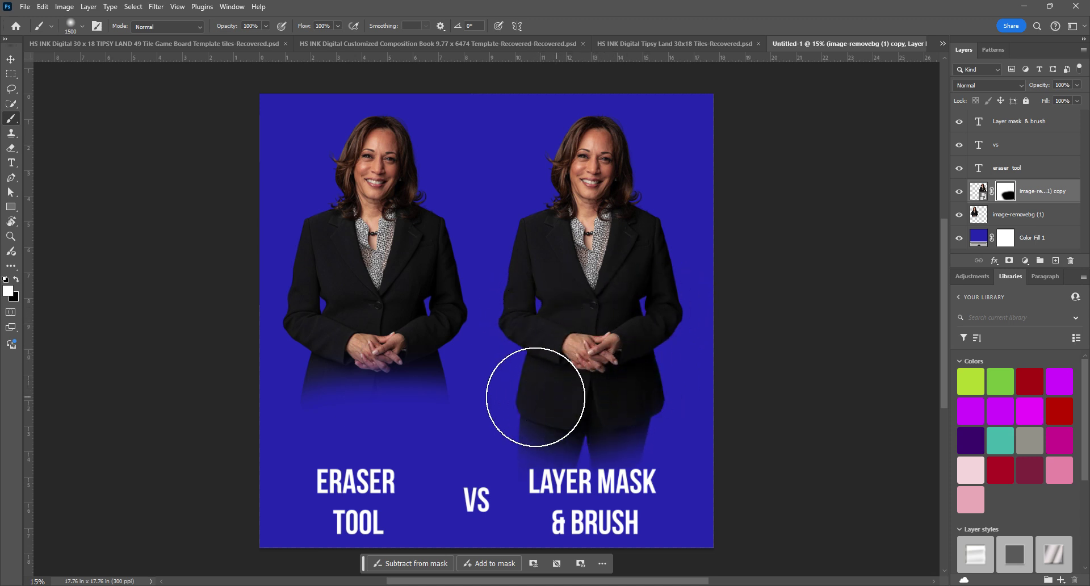
{"action": "left_click", "coordinate": [17, 280]}
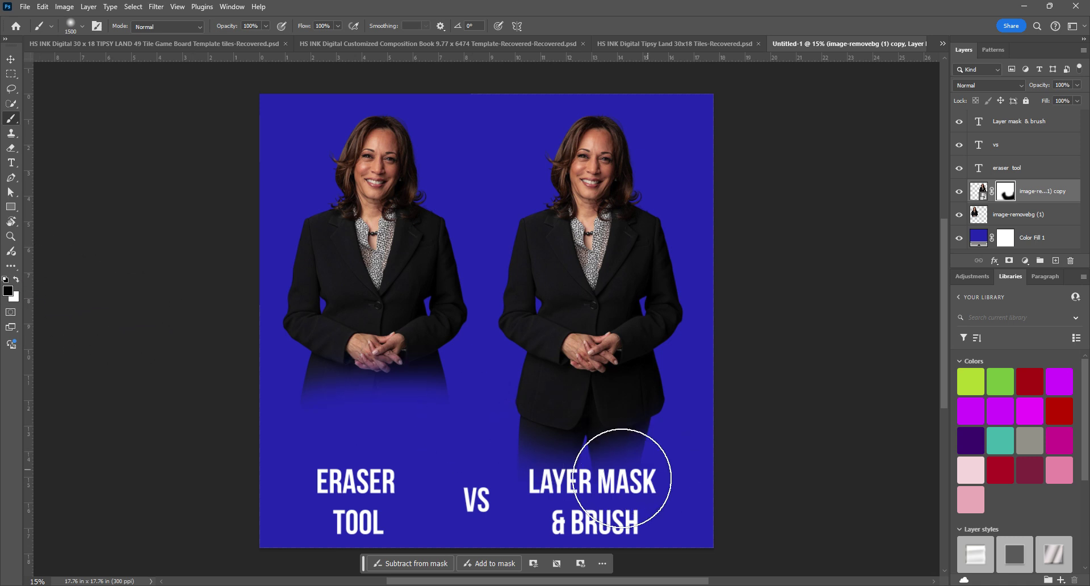
{"action": "mouse_move", "coordinate": [584, 470]}
{"action": "left_mouse_down"}
{"action": "mouse_move", "coordinate": [743, 432]}
{"action": "mouse_move", "coordinate": [594, 400]}
{"action": "mouse_move", "coordinate": [578, 363]}
{"action": "mouse_move", "coordinate": [708, 350]}
{"action": "mouse_move", "coordinate": [504, 332]}
{"action": "mouse_move", "coordinate": [688, 315]}
{"action": "mouse_move", "coordinate": [556, 294]}
{"action": "mouse_move", "coordinate": [674, 293]}
{"action": "left_mouse_up"}
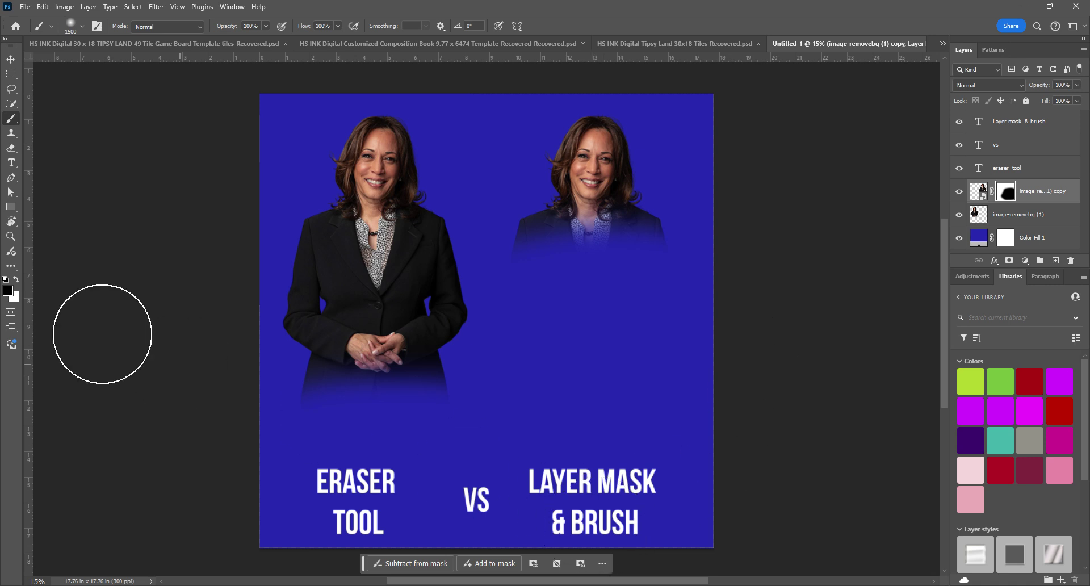
Restore the right portrait's torso by painting white on its mask, and bring back the upper legs with a smaller brush.
{"action": "left_click", "coordinate": [17, 280]}
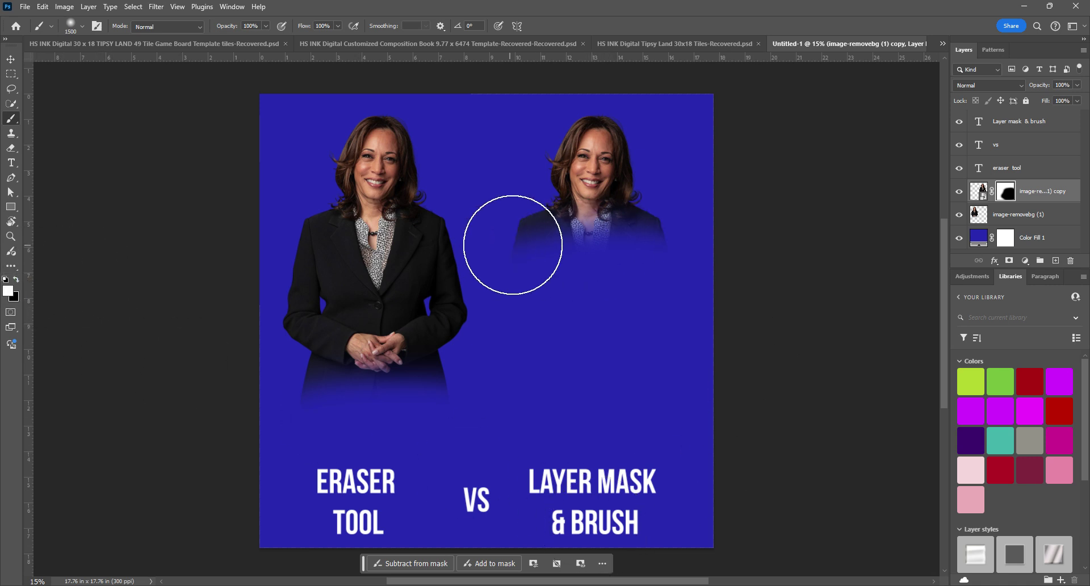
{"action": "mouse_move", "coordinate": [513, 245]}
{"action": "left_mouse_down"}
{"action": "mouse_move", "coordinate": [619, 261]}
{"action": "mouse_move", "coordinate": [453, 287]}
{"action": "mouse_move", "coordinate": [606, 331]}
{"action": "mouse_move", "coordinate": [491, 333]}
{"action": "mouse_move", "coordinate": [689, 336]}
{"action": "mouse_move", "coordinate": [545, 346]}
{"action": "mouse_move", "coordinate": [631, 353]}
{"action": "mouse_move", "coordinate": [525, 372]}
{"action": "mouse_move", "coordinate": [651, 376]}
{"action": "mouse_move", "coordinate": [510, 371]}
{"action": "left_mouse_up"}
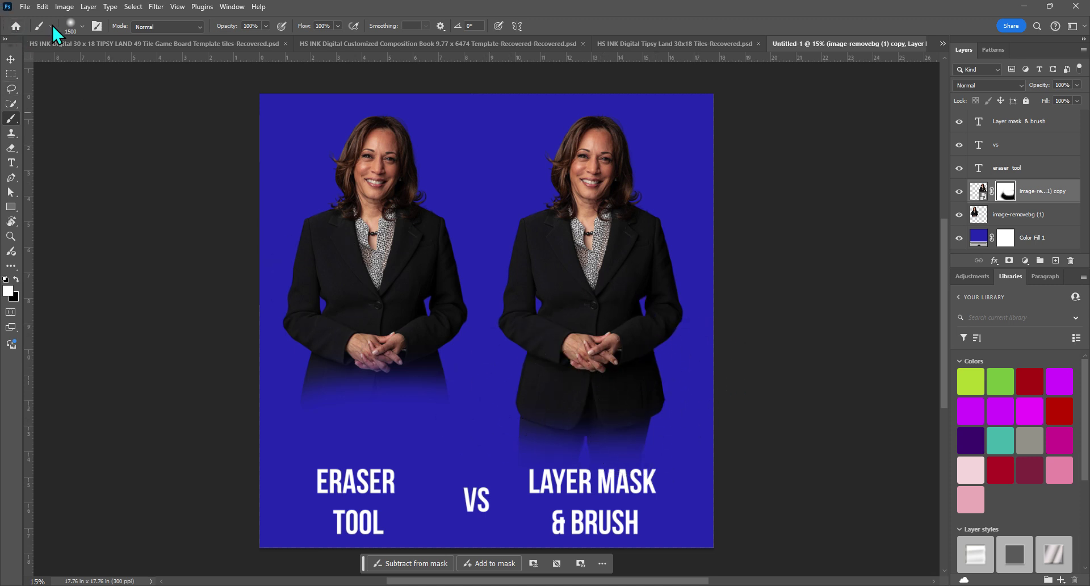
{"action": "left_click", "coordinate": [82, 26]}
{"action": "left_click_drag", "start_coordinate": [130, 64], "coordinate": [128, 64]}
{"action": "left_click", "coordinate": [545, 422]}
{"action": "mouse_move", "coordinate": [545, 423]}
{"action": "left_mouse_down"}
{"action": "mouse_move", "coordinate": [651, 419]}
{"action": "mouse_move", "coordinate": [528, 430]}
{"action": "mouse_move", "coordinate": [630, 435]}
{"action": "mouse_move", "coordinate": [520, 441]}
{"action": "mouse_move", "coordinate": [647, 436]}
{"action": "mouse_move", "coordinate": [523, 437]}
{"action": "mouse_move", "coordinate": [633, 438]}
{"action": "left_mouse_up"}
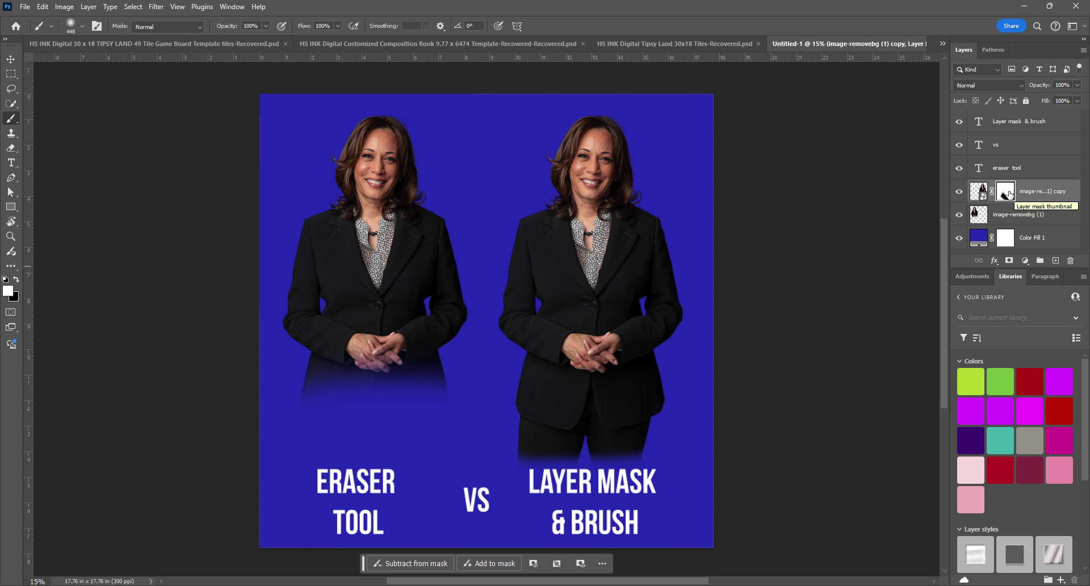
Rasterize the right portrait's layer and apply its layer mask permanently.
{"action": "right_click", "coordinate": [1008, 194]}
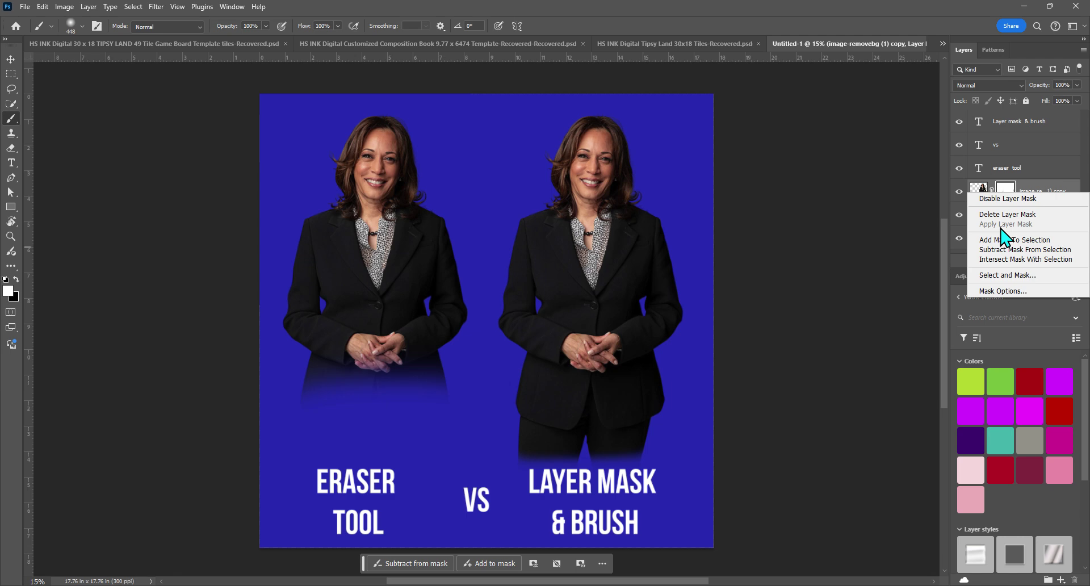
{"action": "right_click", "coordinate": [980, 188]}
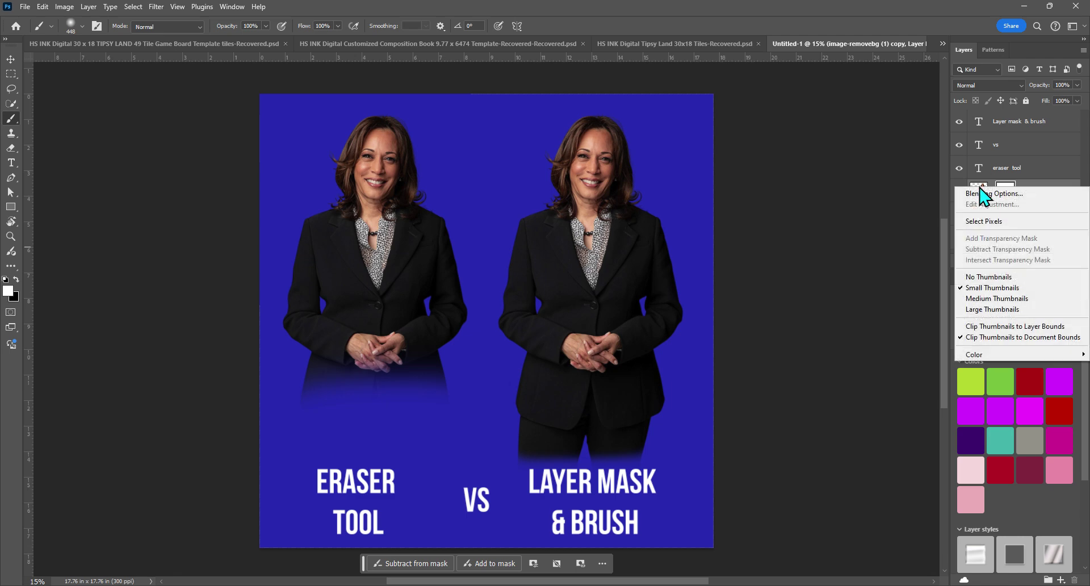
{"action": "right_click", "coordinate": [1033, 191]}
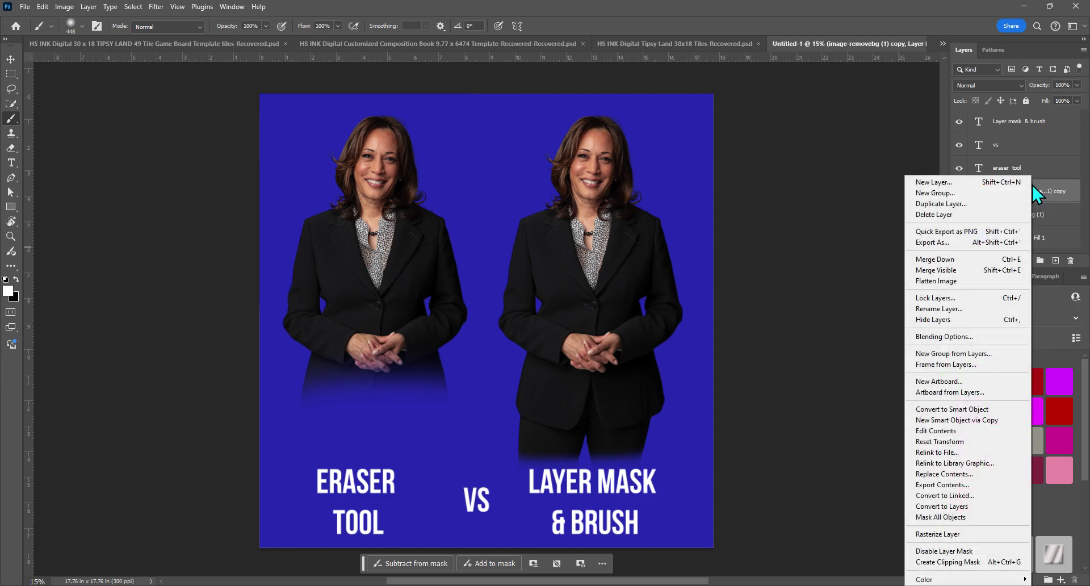
{"action": "left_click", "coordinate": [959, 538]}
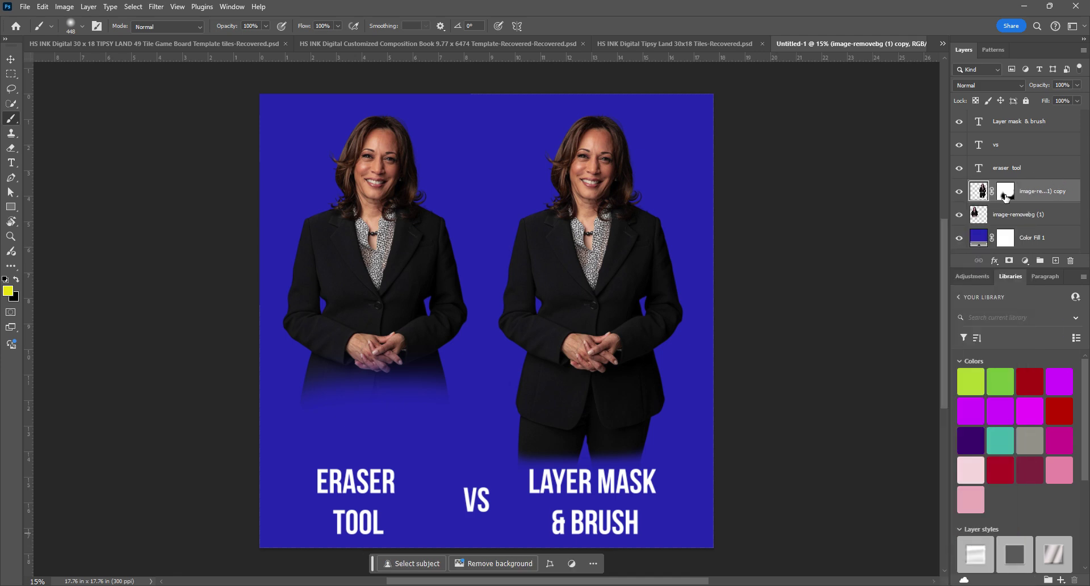
{"action": "right_click", "coordinate": [1006, 196]}
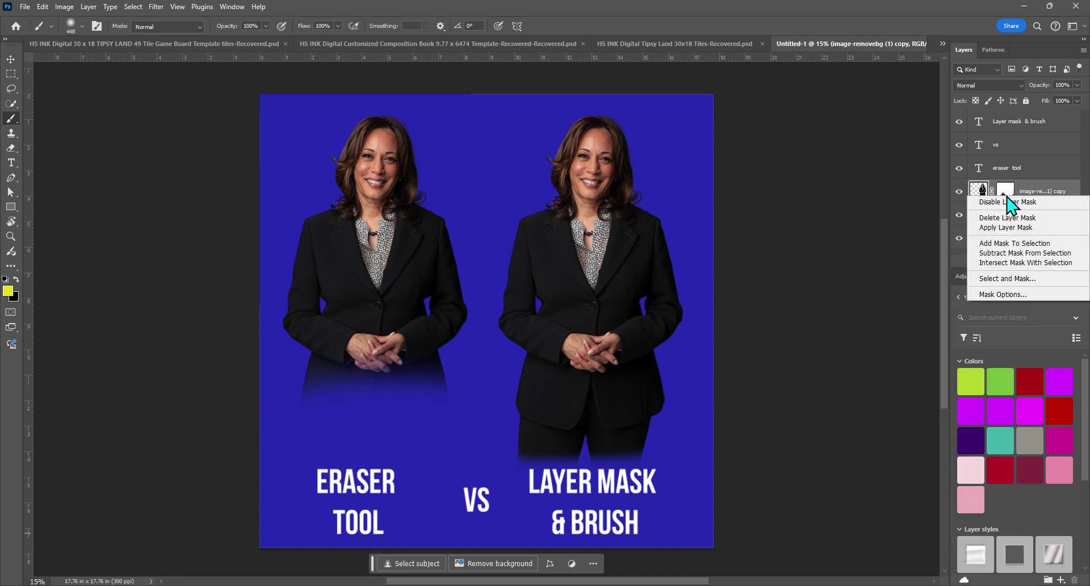
{"action": "left_click", "coordinate": [1006, 228]}
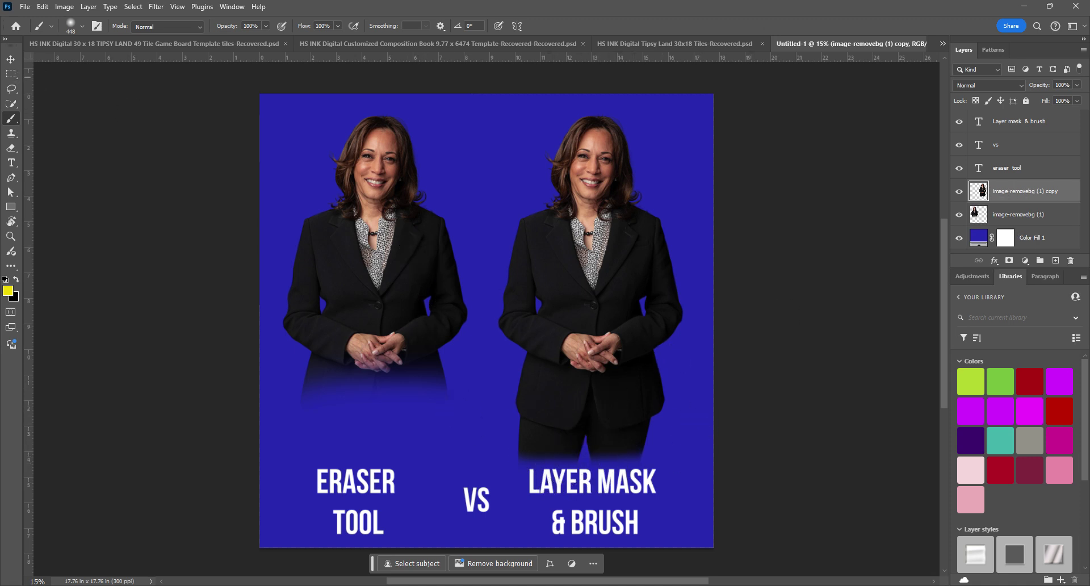
Move the right portrait slightly upward and undo the move.
{"action": "left_click", "coordinate": [10, 59]}
{"action": "left_click_drag", "start_coordinate": [566, 342], "coordinate": [568, 296]}
{"action": "key", "text": "ctrl+z"}
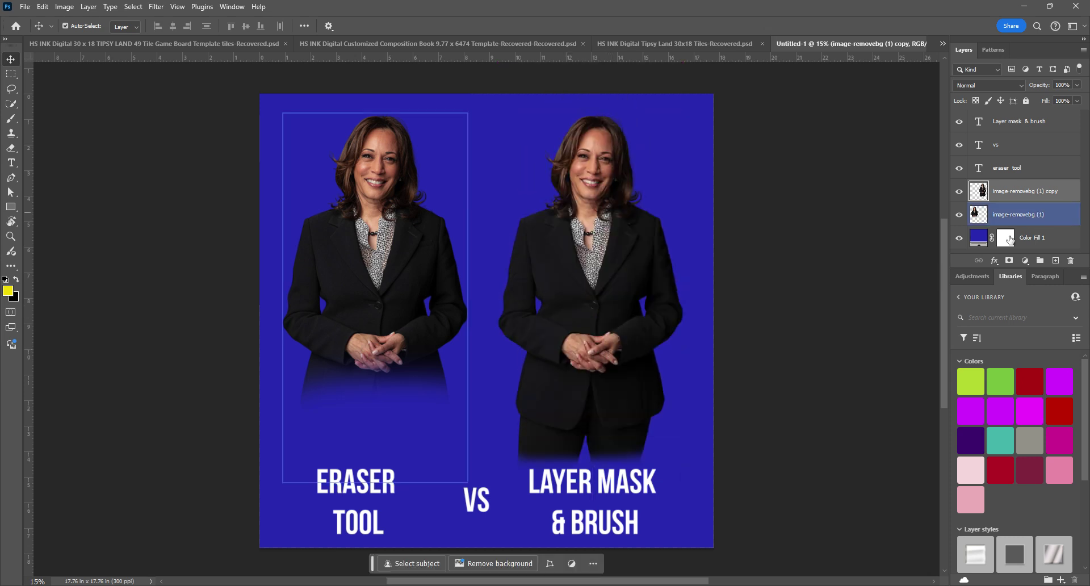
Add a new layer mask to the right portrait's layer and brush black over the legs to hide them below the jacket.
{"action": "left_click", "coordinate": [1009, 261]}
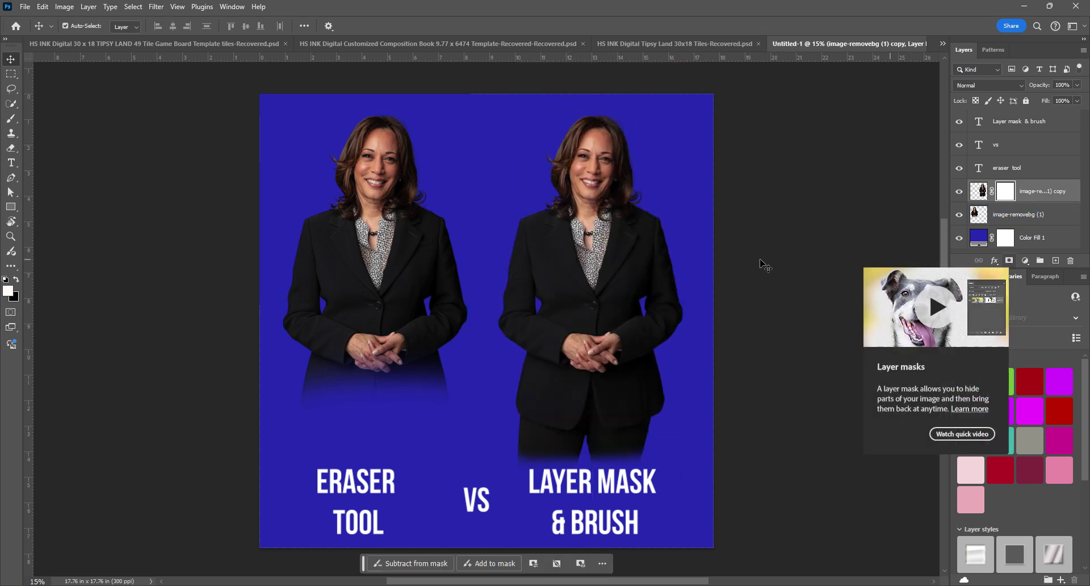
{"action": "left_click", "coordinate": [13, 118]}
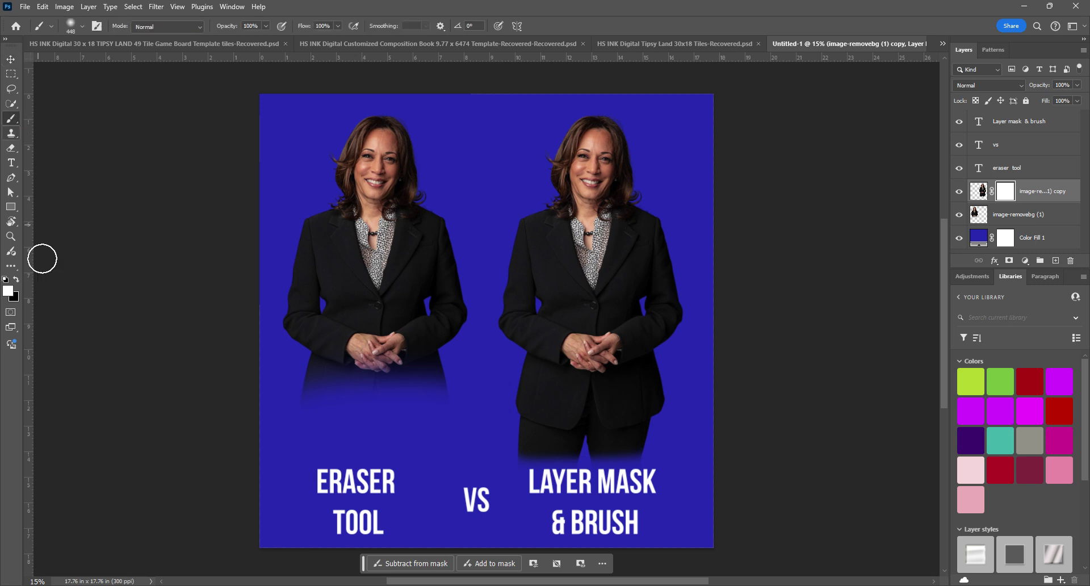
{"action": "left_click", "coordinate": [16, 279]}
{"action": "mouse_move", "coordinate": [537, 449]}
{"action": "left_mouse_down"}
{"action": "mouse_move", "coordinate": [674, 455]}
{"action": "mouse_move", "coordinate": [573, 462]}
{"action": "mouse_move", "coordinate": [534, 453]}
{"action": "left_mouse_up"}
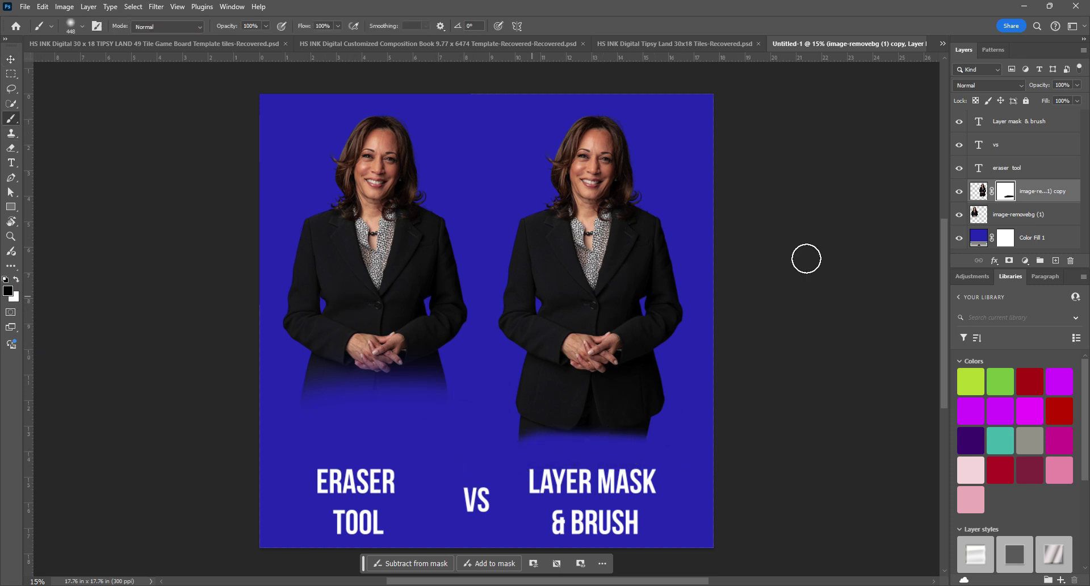
Add a layer mask to the left portrait's layer, image-removebg (1), and enlarge the brush to 2520 px.
{"action": "left_click", "coordinate": [1012, 222]}
{"action": "left_click", "coordinate": [1012, 262]}
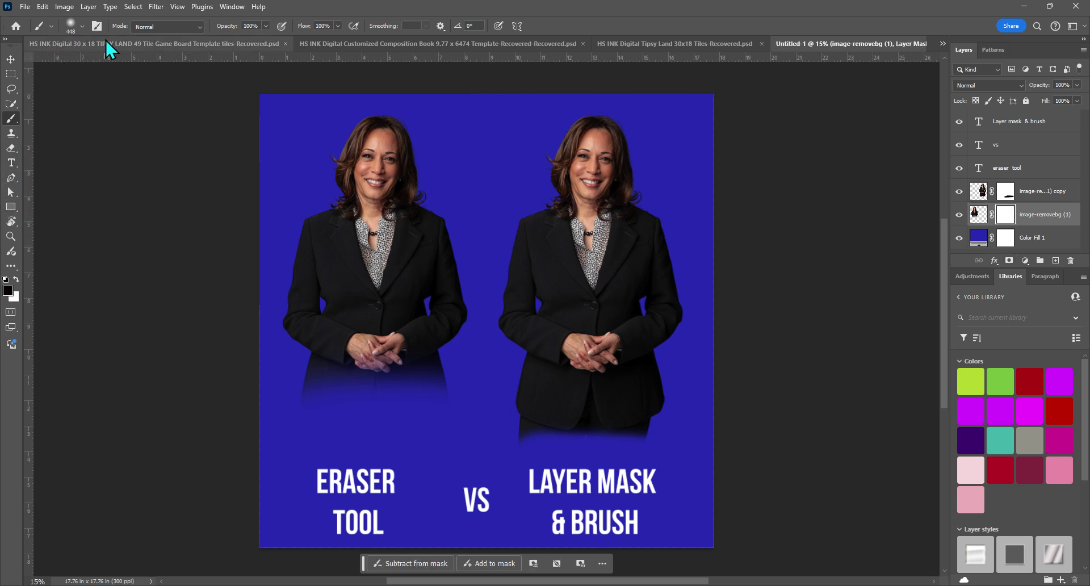
{"action": "left_click", "coordinate": [81, 26]}
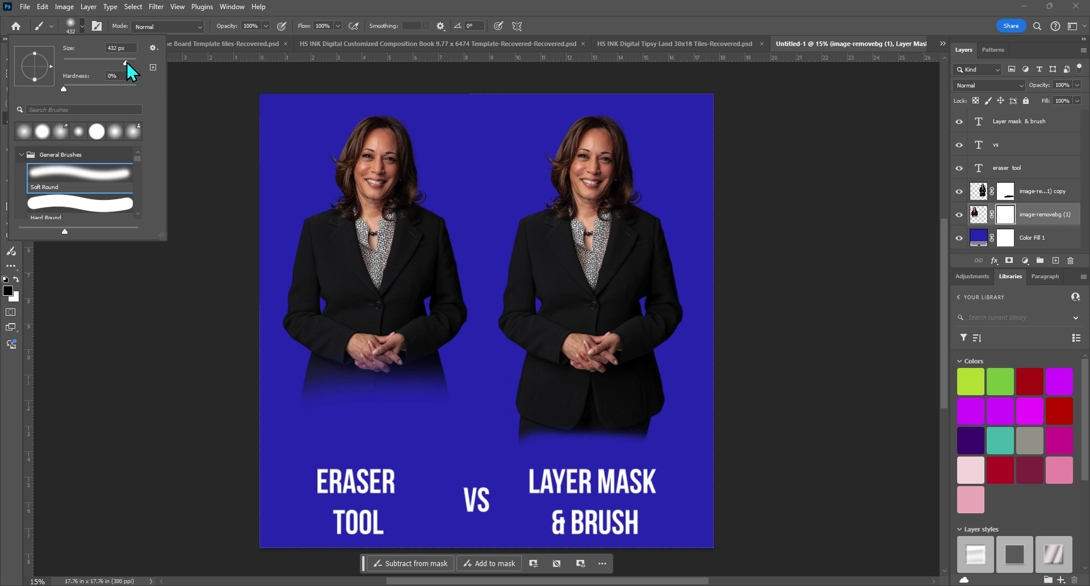
{"action": "left_click_drag", "start_coordinate": [126, 60], "coordinate": [132, 60]}
Paint black on the left portrait's mask to hide the lower torso, and paint white to restore it down to the erased edge.
{"action": "left_click", "coordinate": [311, 441]}
{"action": "mouse_move", "coordinate": [310, 441]}
{"action": "left_mouse_down"}
{"action": "mouse_move", "coordinate": [200, 442]}
{"action": "mouse_move", "coordinate": [221, 439]}
{"action": "mouse_move", "coordinate": [221, 404]}
{"action": "mouse_move", "coordinate": [256, 392]}
{"action": "left_mouse_up"}
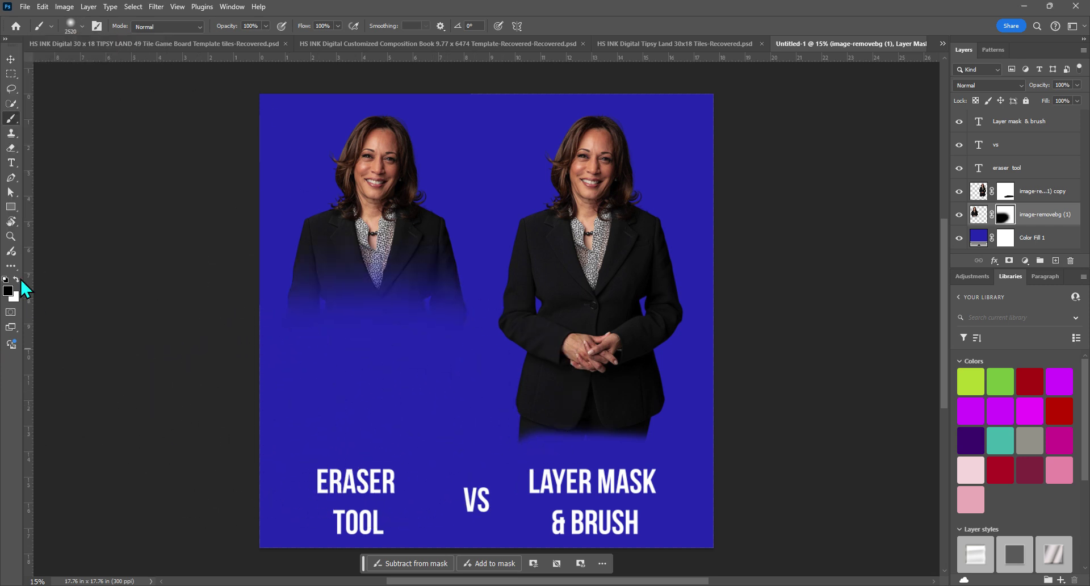
{"action": "left_click", "coordinate": [19, 278]}
{"action": "mouse_move", "coordinate": [295, 268]}
{"action": "left_mouse_down"}
{"action": "mouse_move", "coordinate": [443, 277]}
{"action": "mouse_move", "coordinate": [579, 345]}
{"action": "mouse_move", "coordinate": [455, 384]}
{"action": "mouse_move", "coordinate": [521, 428]}
{"action": "mouse_move", "coordinate": [426, 440]}
{"action": "left_mouse_up"}
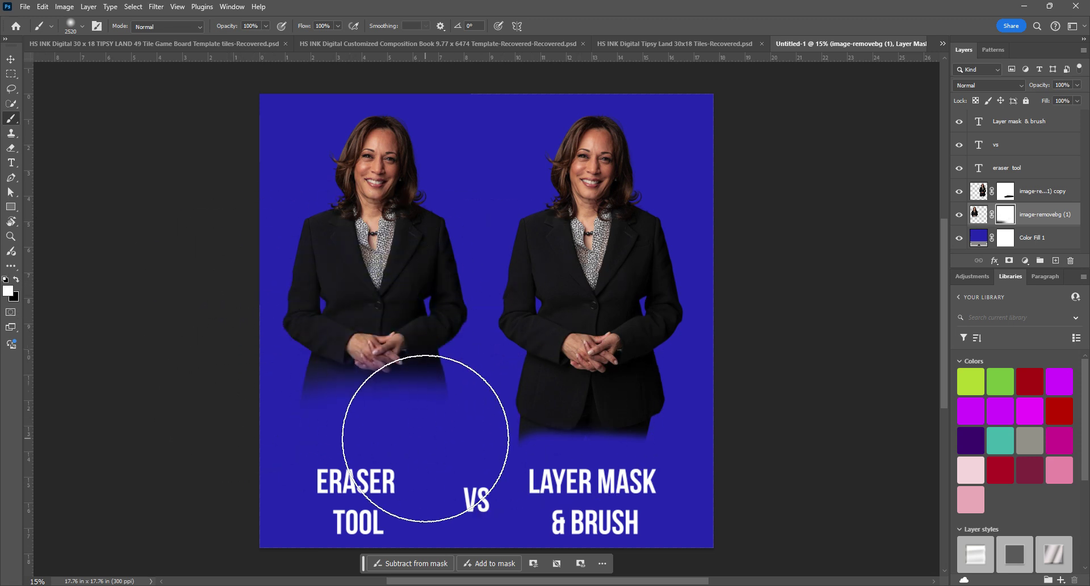